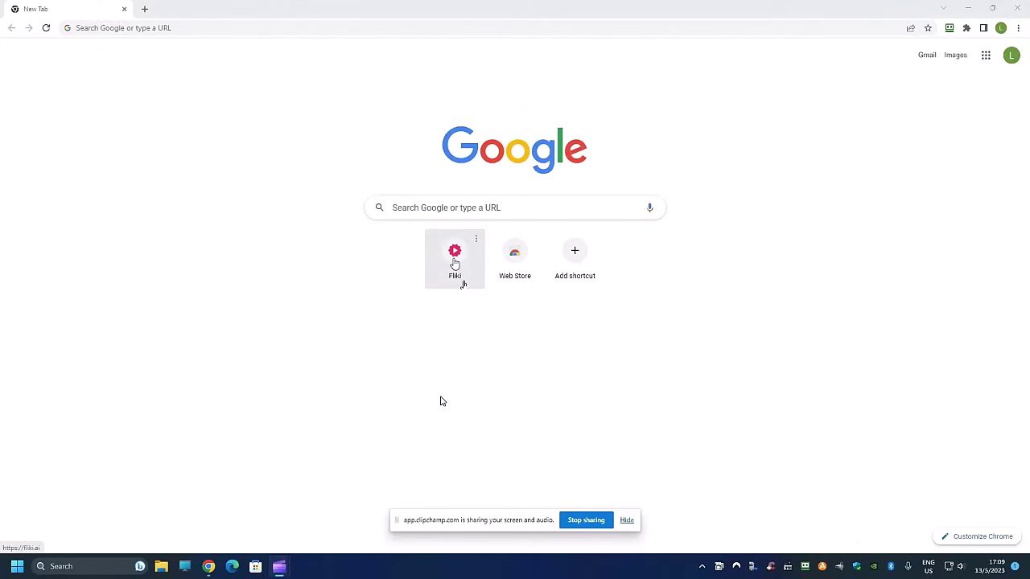
# Sign up for Fliki from its shortcut by continuing with a Google account.
pyautogui.click(454, 261)
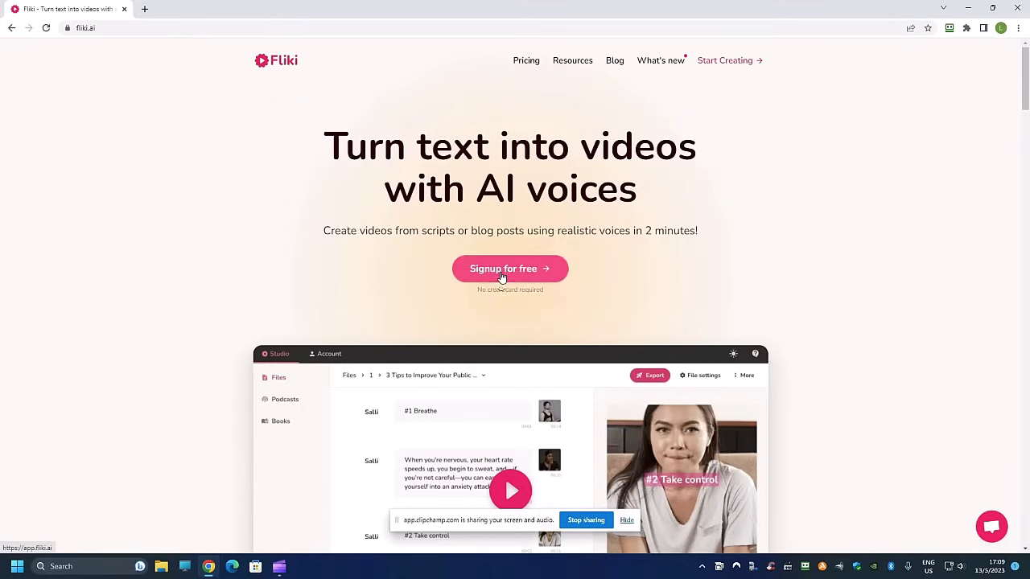
pyautogui.click(500, 276)
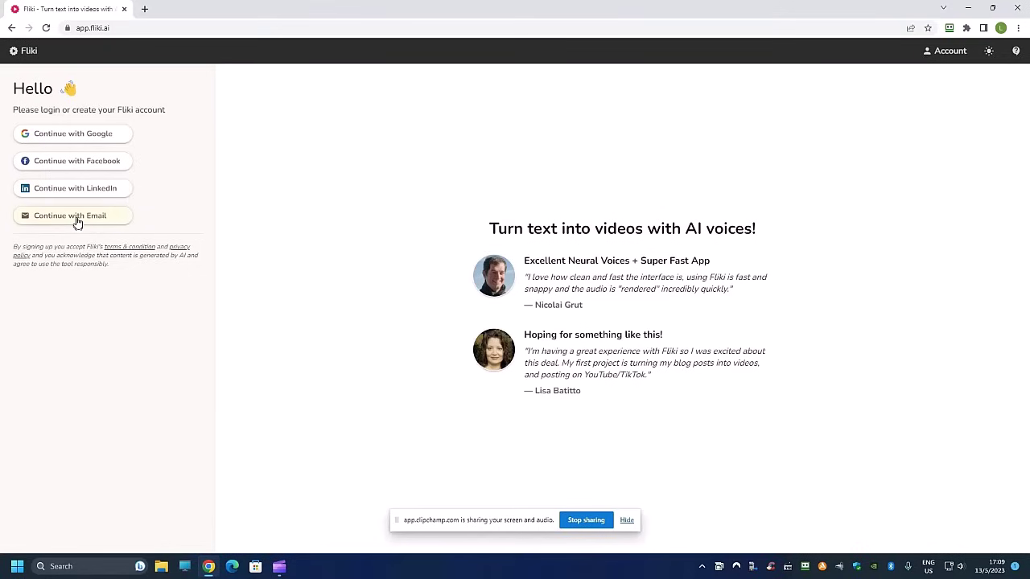
pyautogui.click(80, 138)
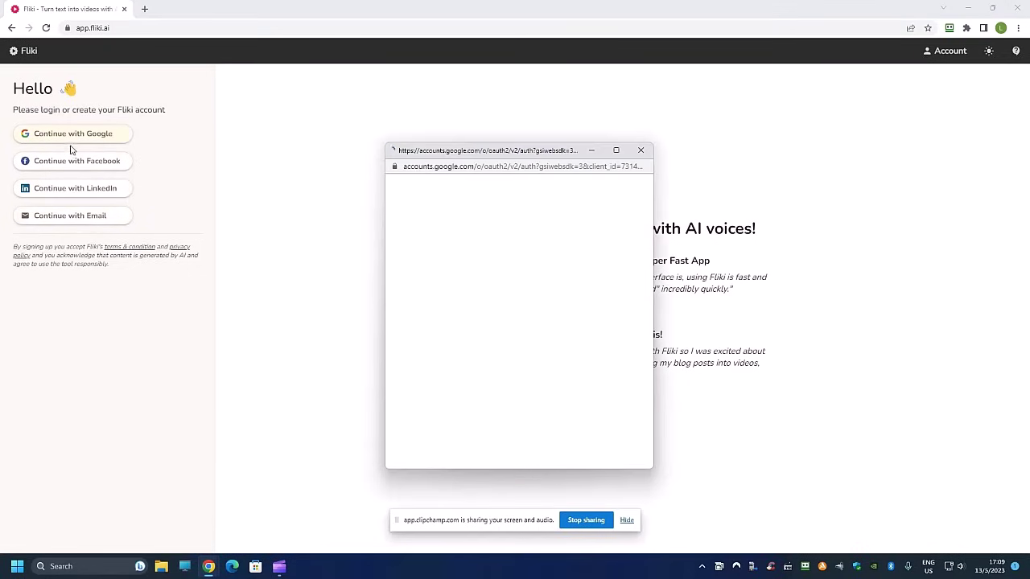
pyautogui.click(455, 289)
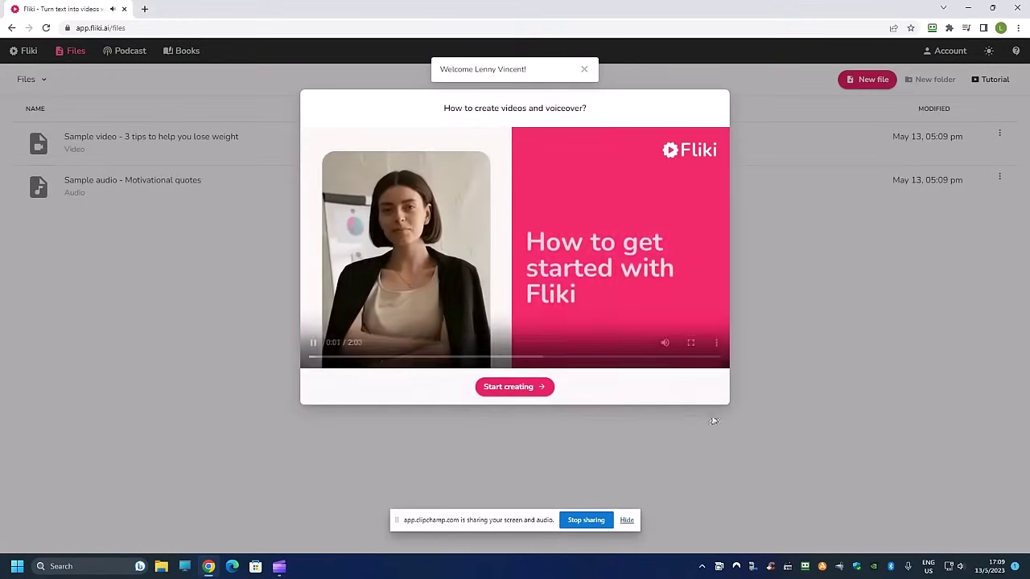
# Dismiss the tutorial and create a new video file named '5 step to losing weight'.
pyautogui.click(724, 428)
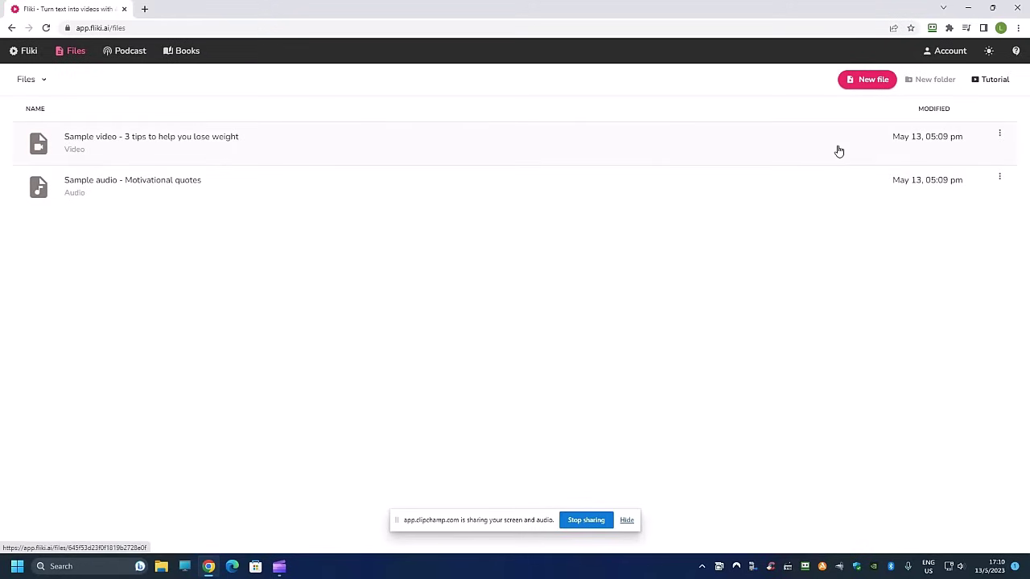
pyautogui.click(874, 81)
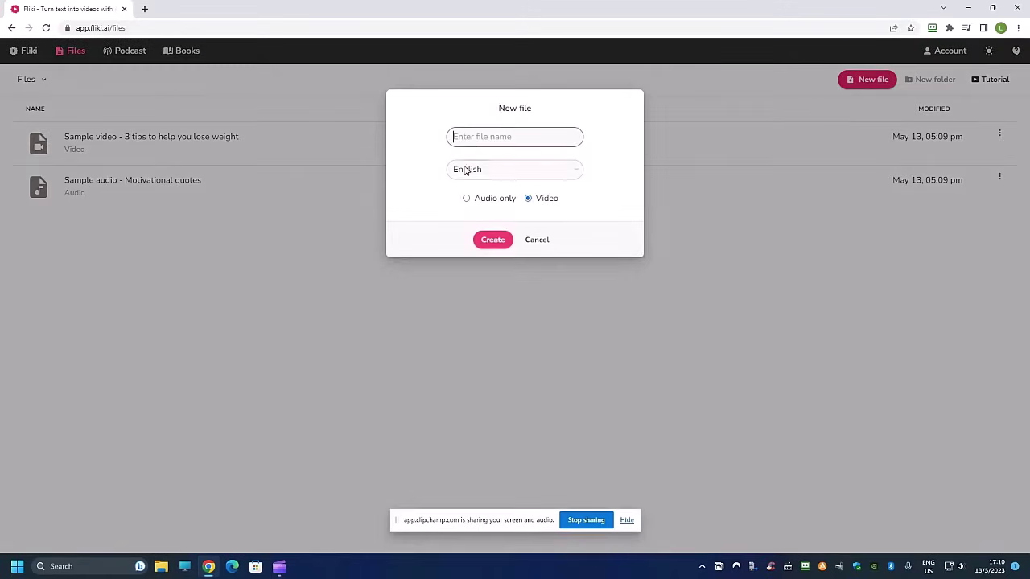
pyautogui.write('5 s')
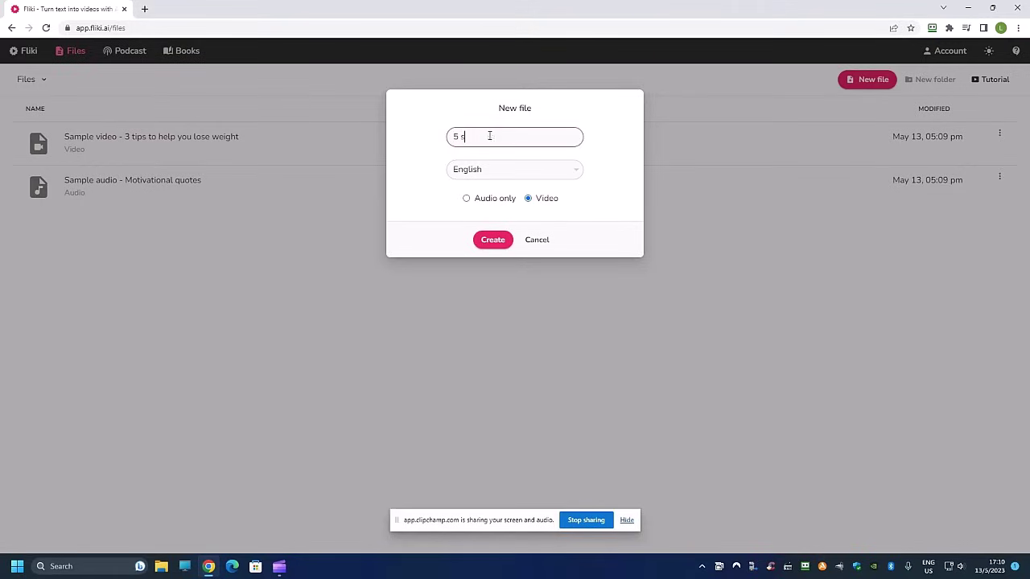
pyautogui.write('tep to losing weight')
pyautogui.hotkey('ctrl', 'a')
pyautogui.hotkey('ctrl', 'c')
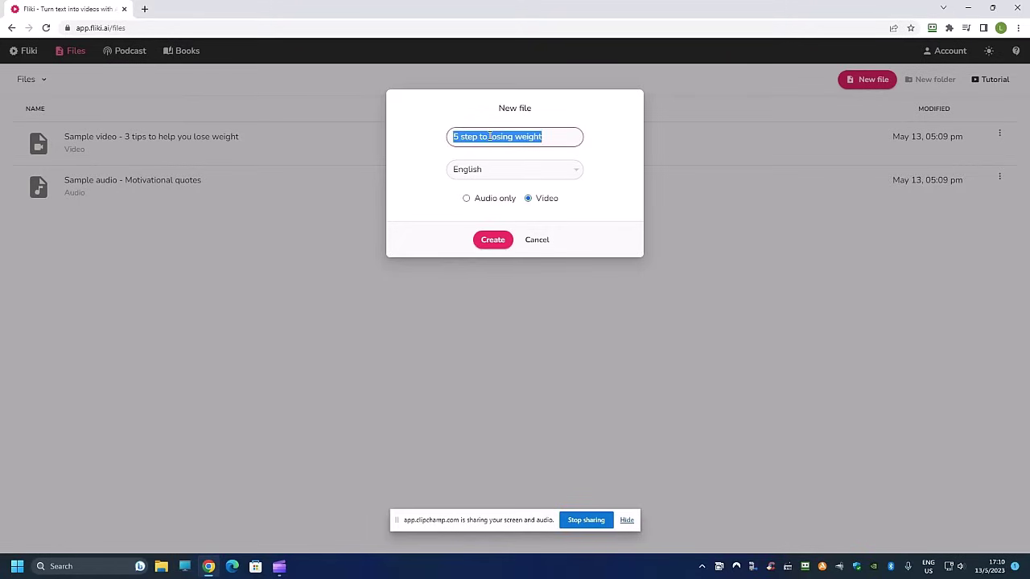
pyautogui.click(490, 240)
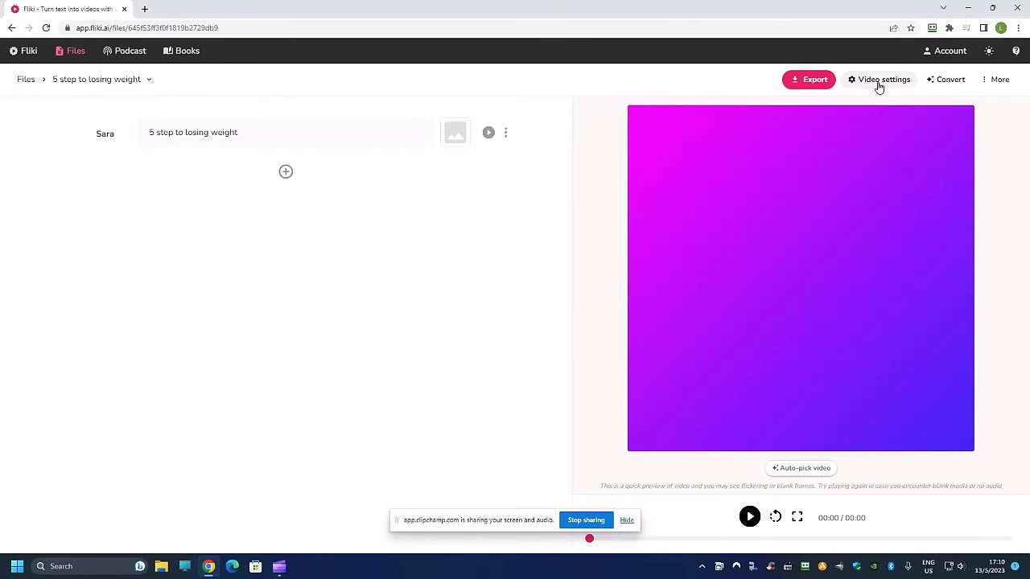
# Set the video size to Portrait and save the settings.
pyautogui.click(879, 81)
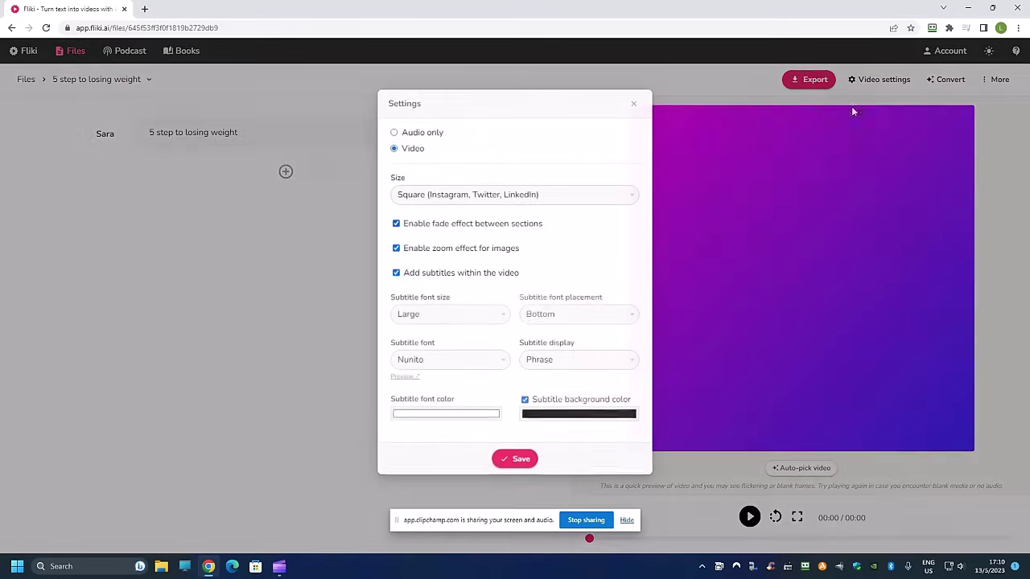
pyautogui.click(423, 198)
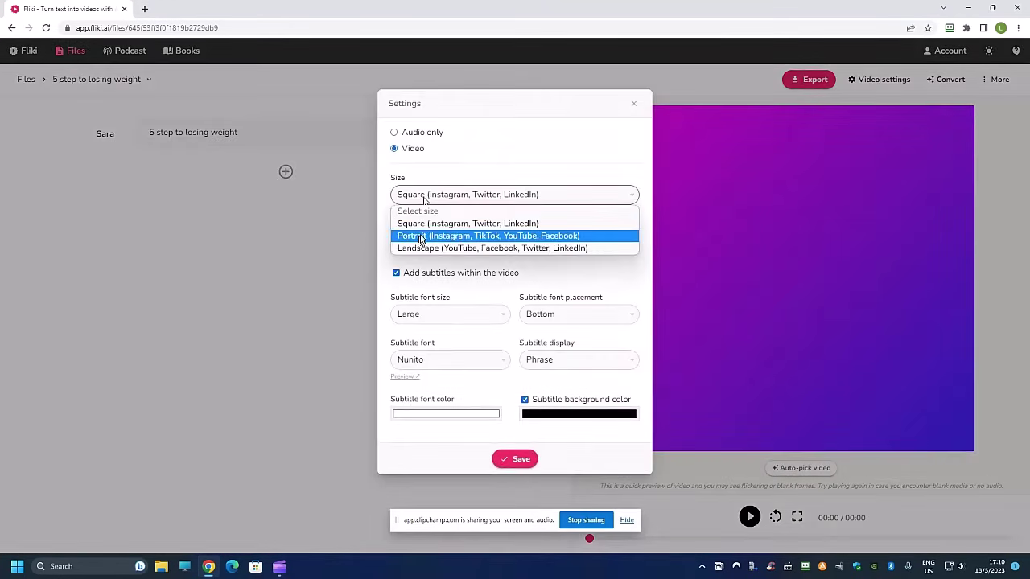
pyautogui.click(420, 237)
pyautogui.click(519, 459)
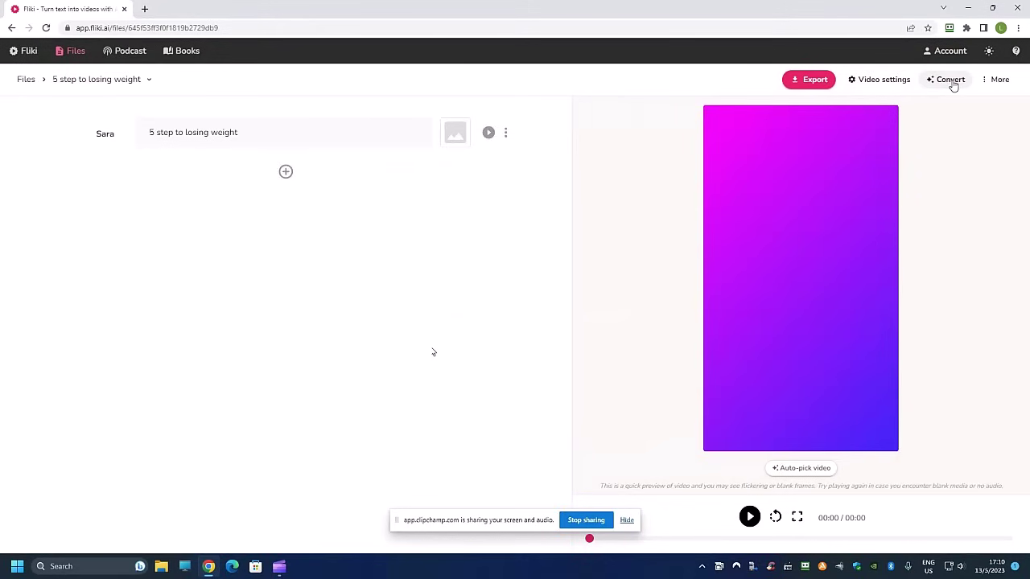
# Use Idea to video with the pasted idea '5 step to losing weight' to generate scenes.
pyautogui.click(949, 80)
pyautogui.click(947, 103)
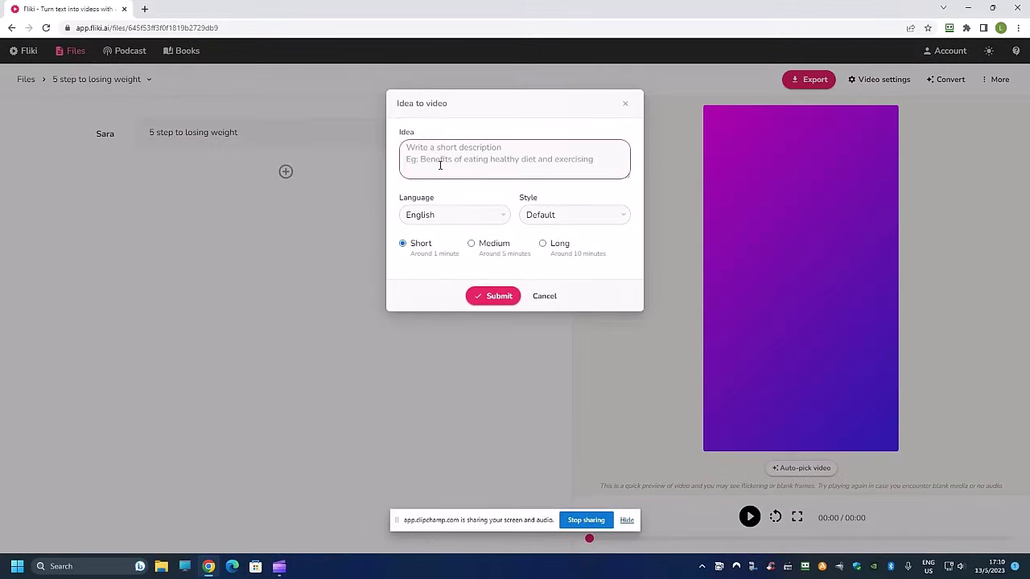
pyautogui.hotkey('ctrl', 'v')
pyautogui.click(486, 295)
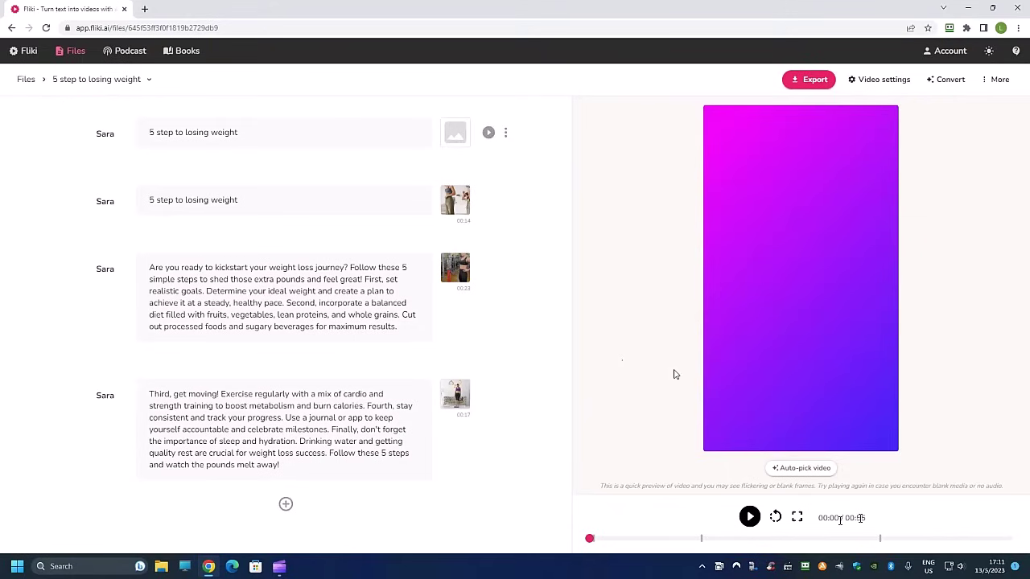
# Delete the empty first scene and confirm the deletion.
pyautogui.click(505, 133)
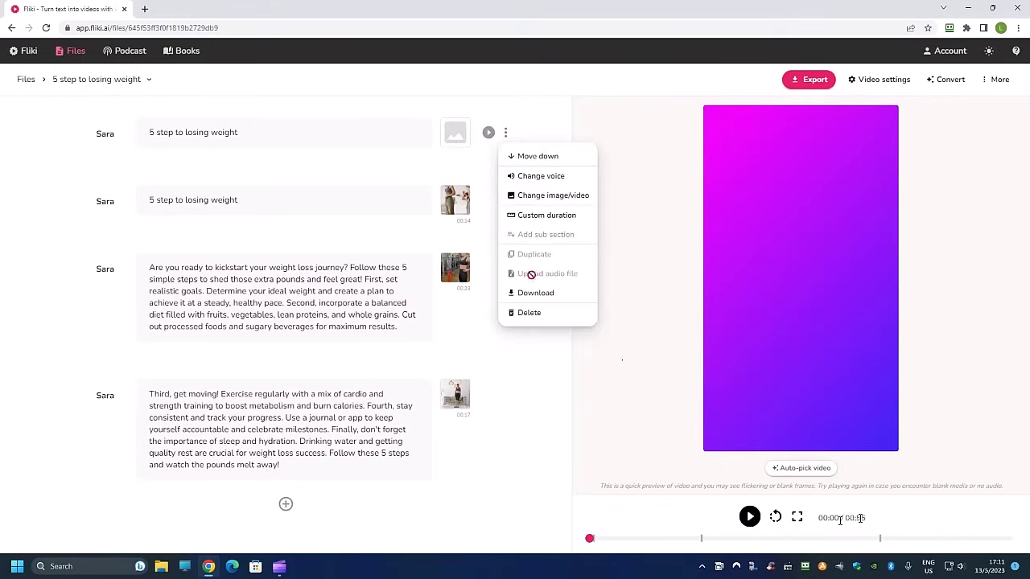
pyautogui.click(540, 314)
pyautogui.click(562, 87)
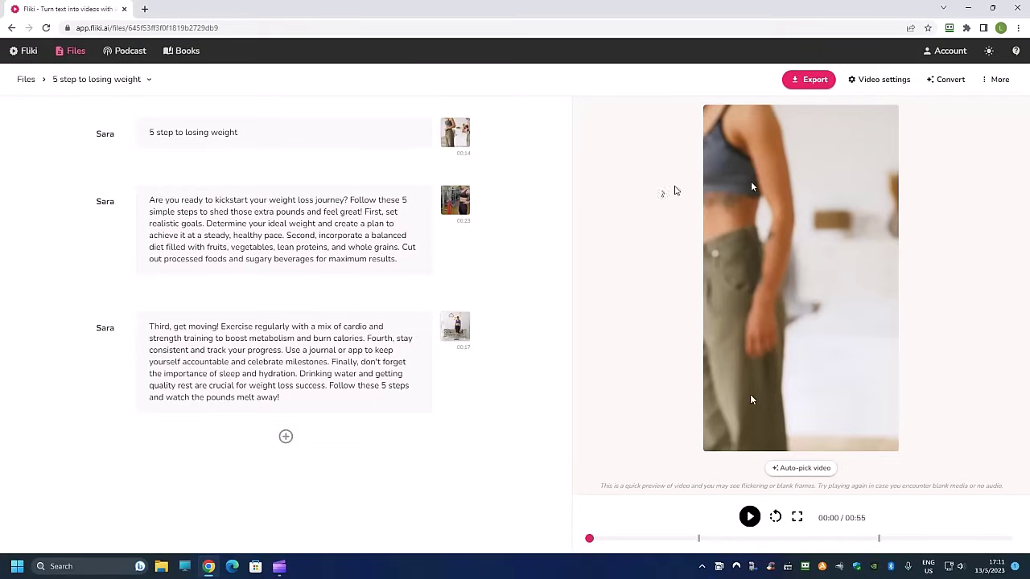
pyautogui.click(749, 517)
# Export the video in high resolution and wait for processing to finish.
pyautogui.click(808, 80)
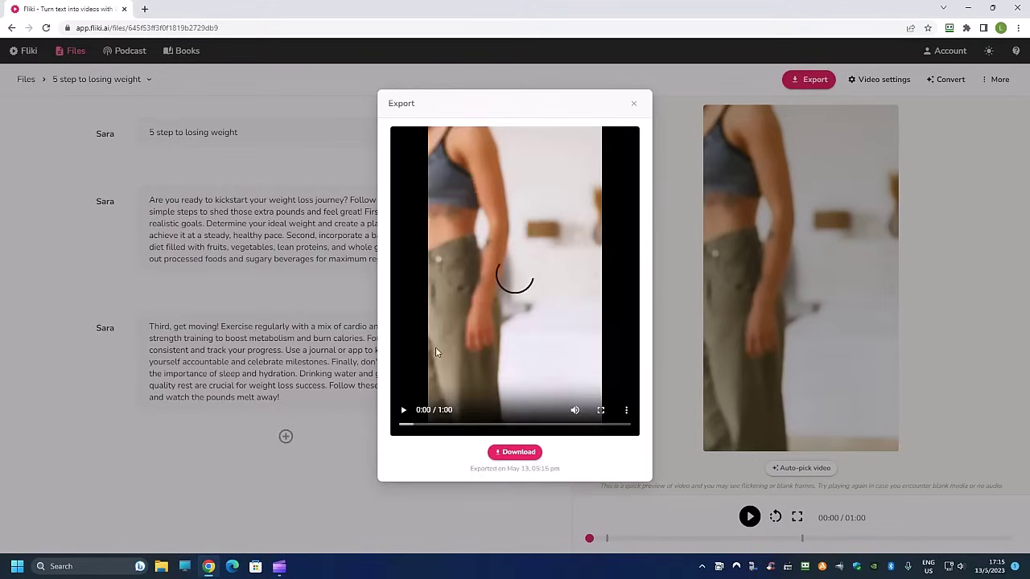
# Download the exported MP4, close the Export dialog and minimize Chrome.
pyautogui.click(506, 452)
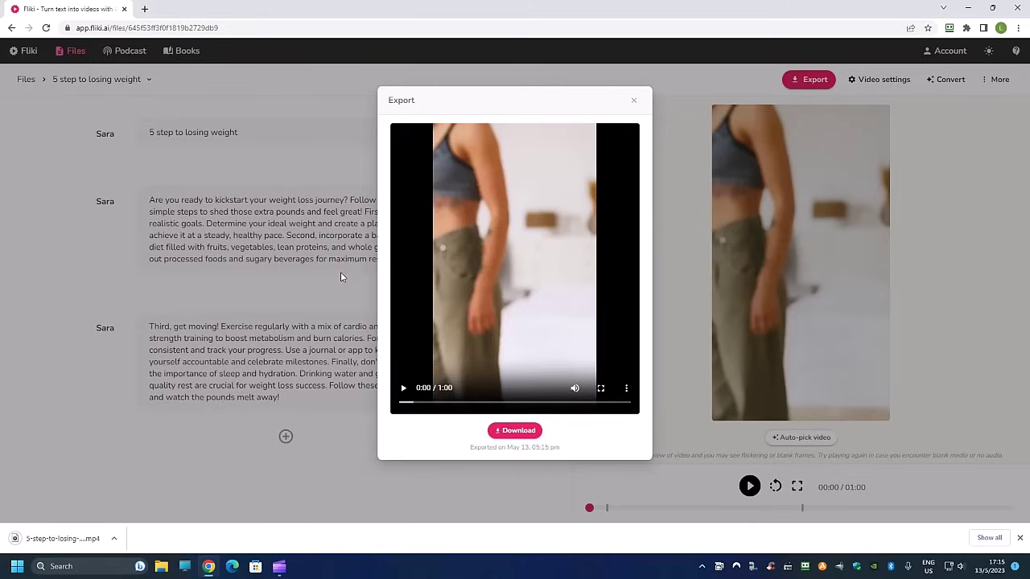
pyautogui.click(633, 99)
pyautogui.click(967, 9)
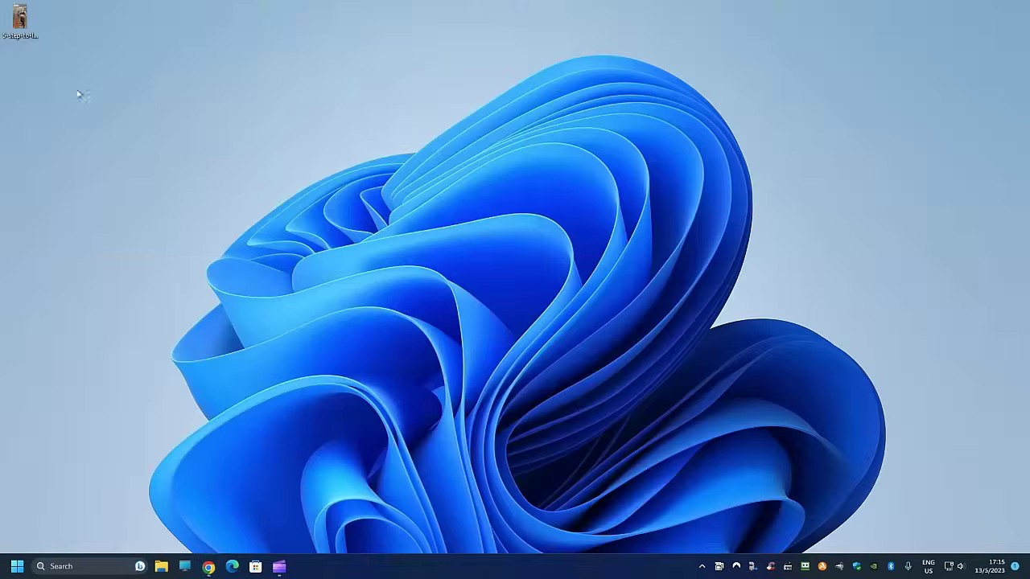
# Play the downloaded MP4 from the desktop, then return to the Fliki editor in Chrome.
pyautogui.doubleClick(19, 18)
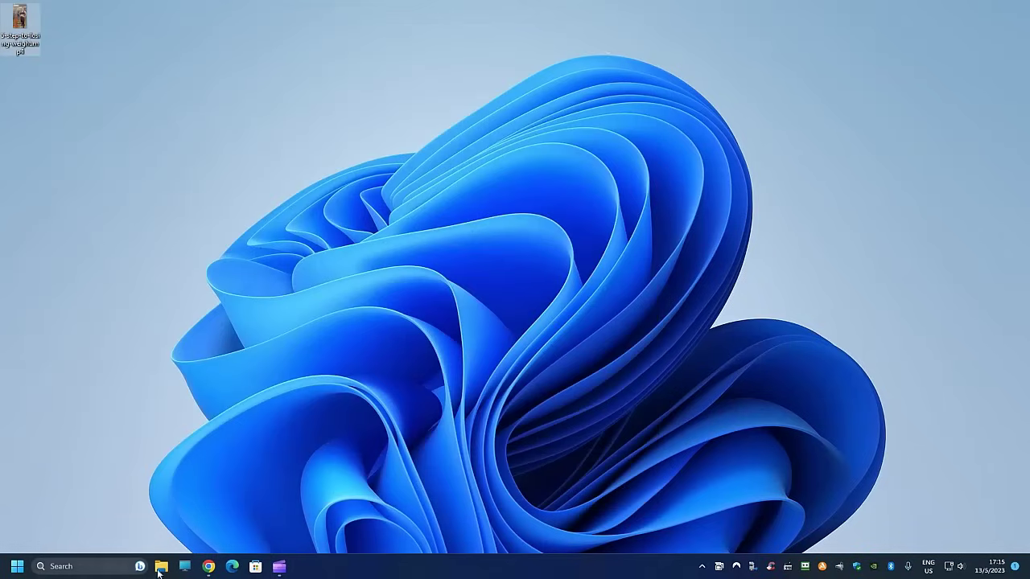
pyautogui.click(208, 567)
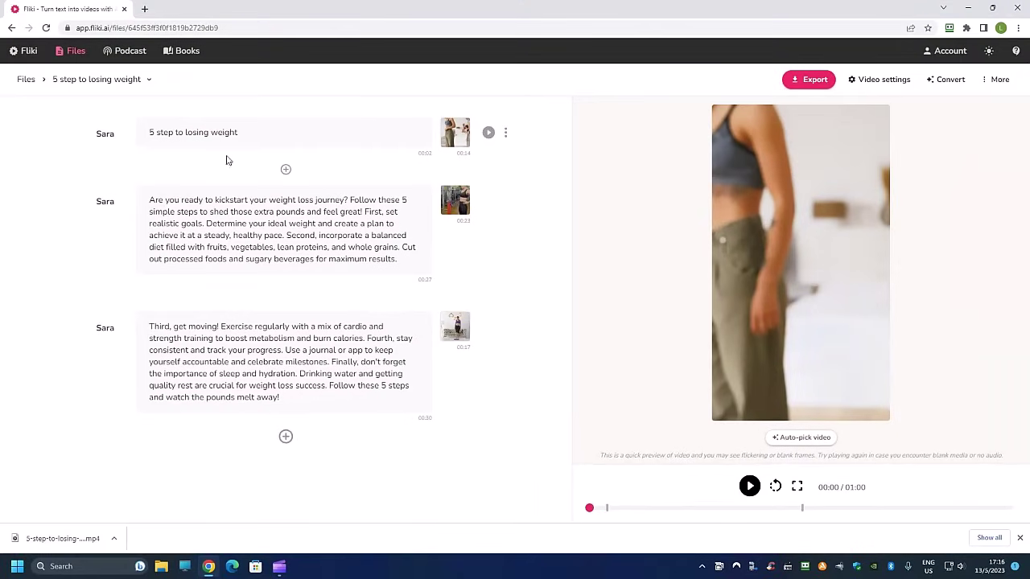
# Go back to the Files list and create a new video file named 'project1'.
pyautogui.moveTo(238, 132); pyautogui.dragTo(129, 142)
pyautogui.hotkey('ctrl', 'c')
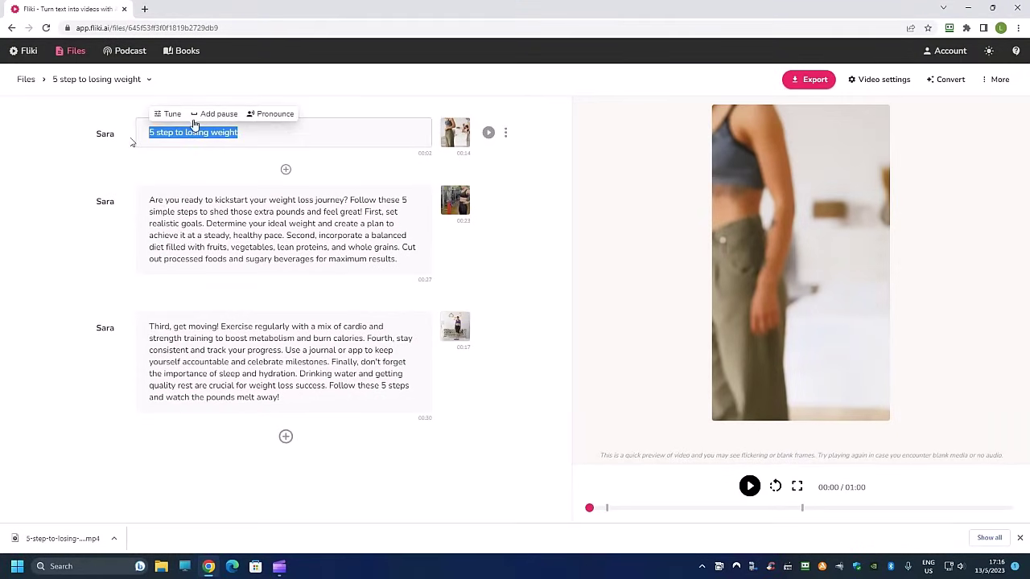
pyautogui.click(24, 81)
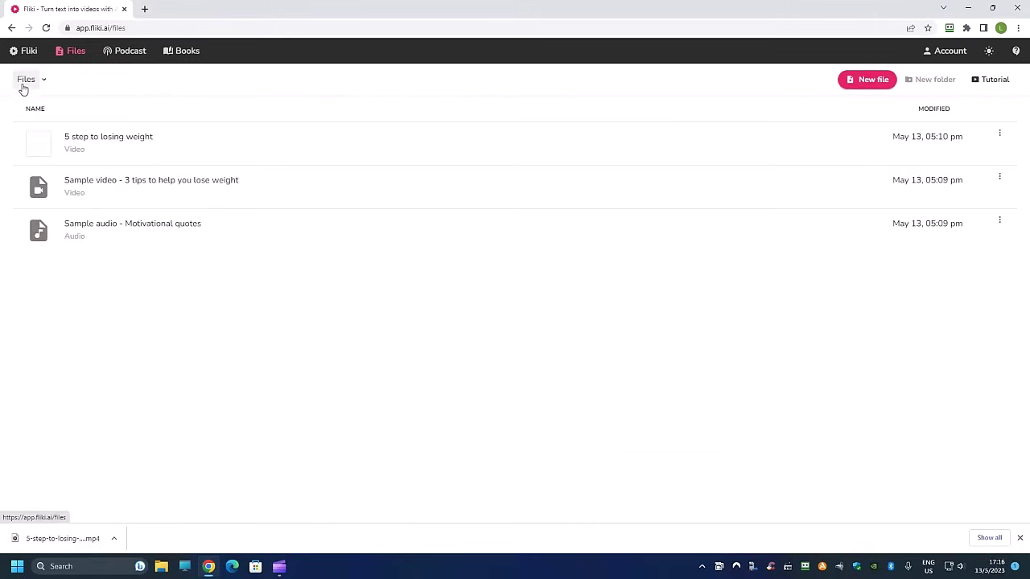
pyautogui.click(861, 80)
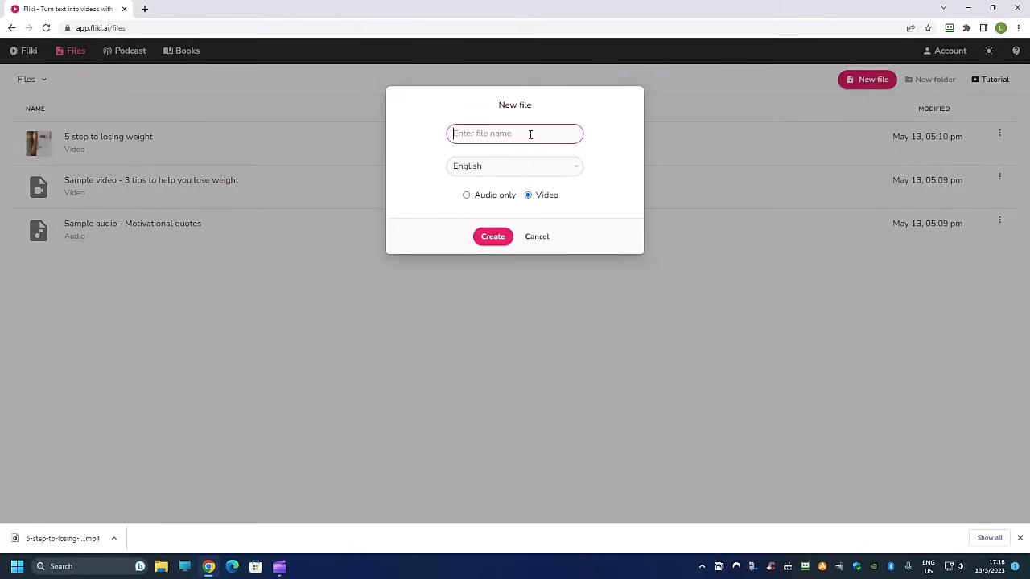
pyautogui.write('project1')
pyautogui.click(494, 235)
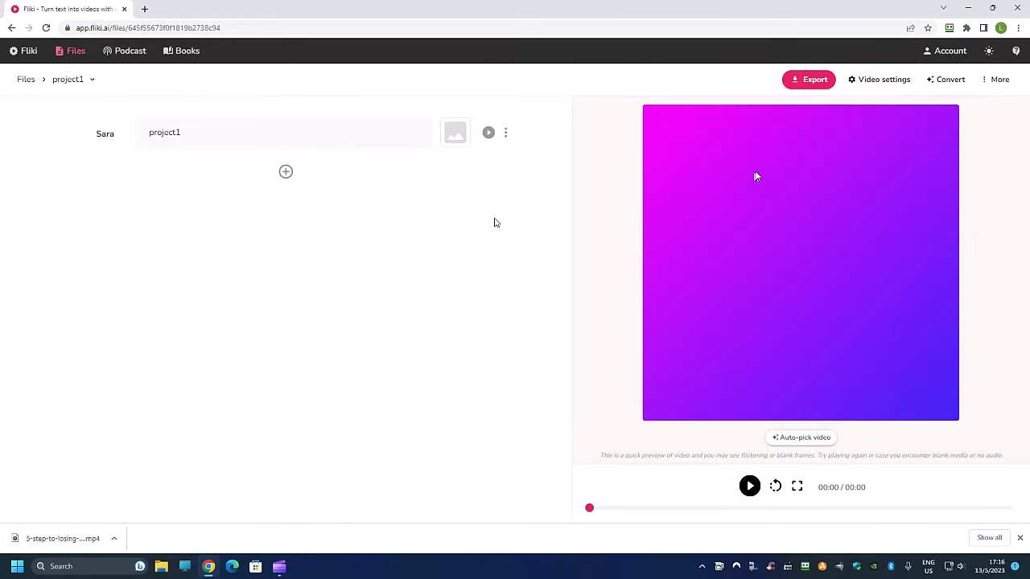
# Change project1 to Portrait (Instagram, TikTok, YouTube, Facebook) size and save the settings.
pyautogui.click(872, 84)
pyautogui.click(408, 193)
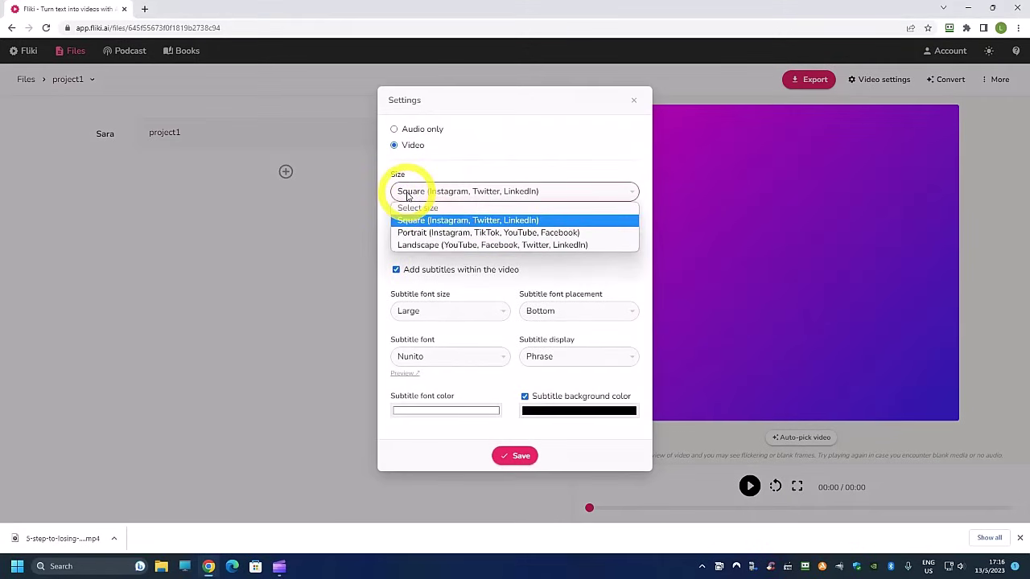
pyautogui.click(412, 233)
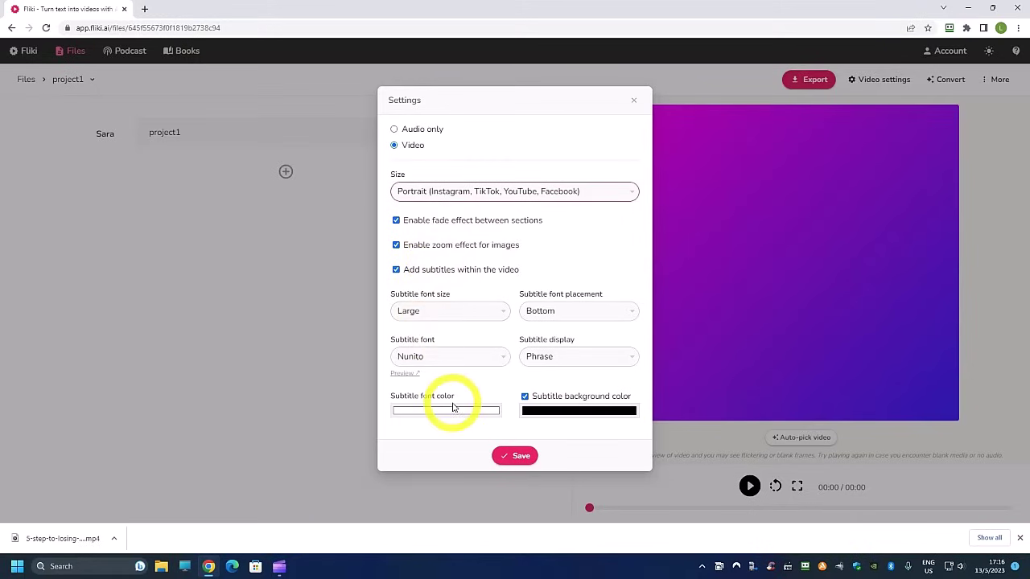
pyautogui.click(510, 455)
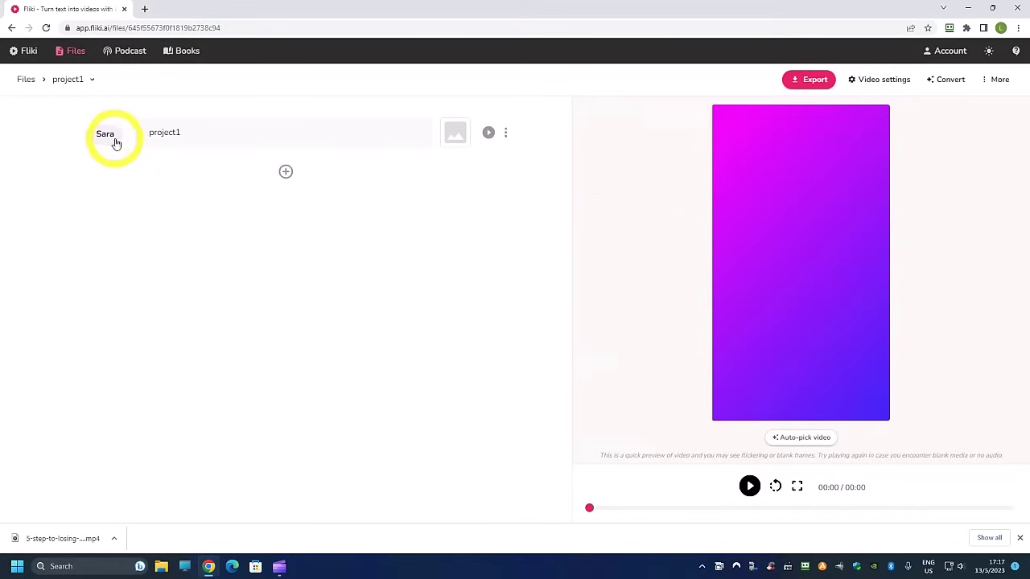
pyautogui.click(118, 141)
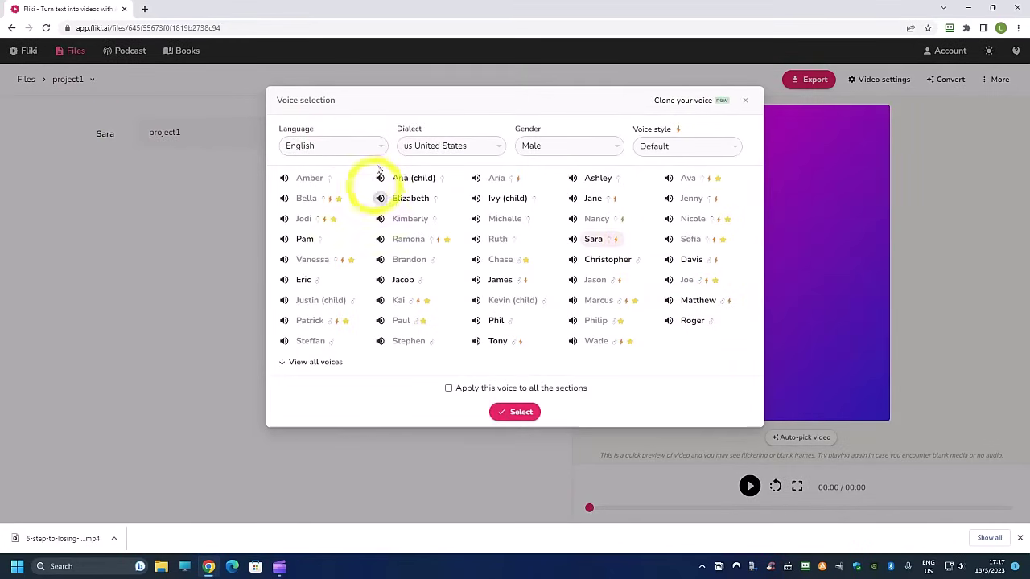
pyautogui.click(426, 146)
pyautogui.click(690, 328)
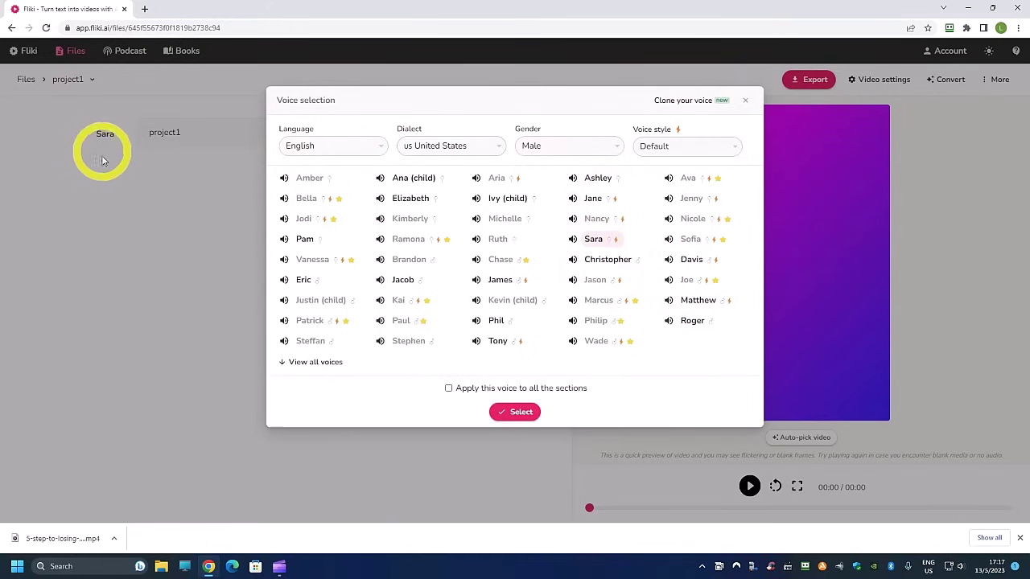
pyautogui.click(138, 233)
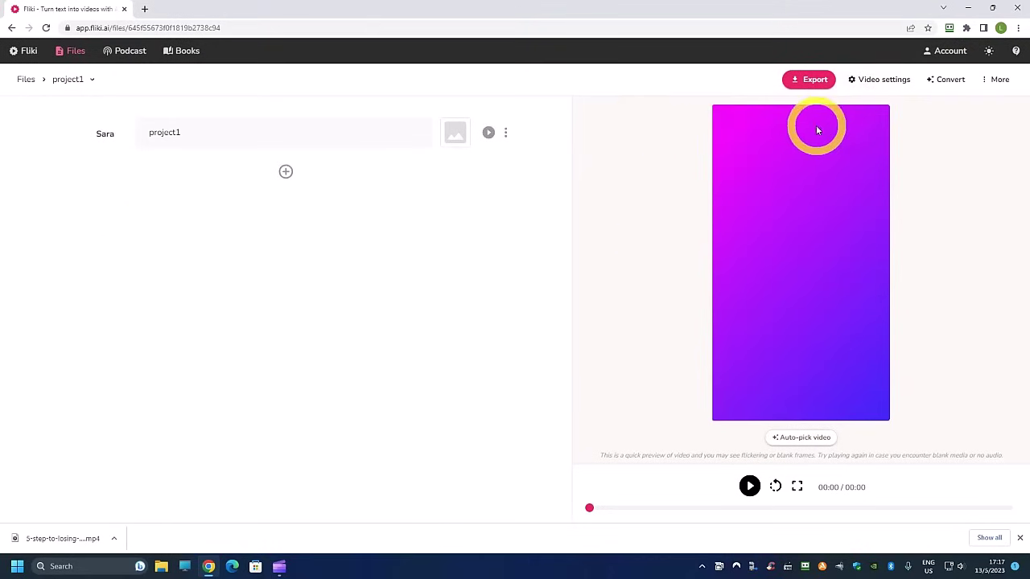
# Generate a Short video from the idea 'How to Lose Weight Easily' with Idea to video.
pyautogui.click(953, 85)
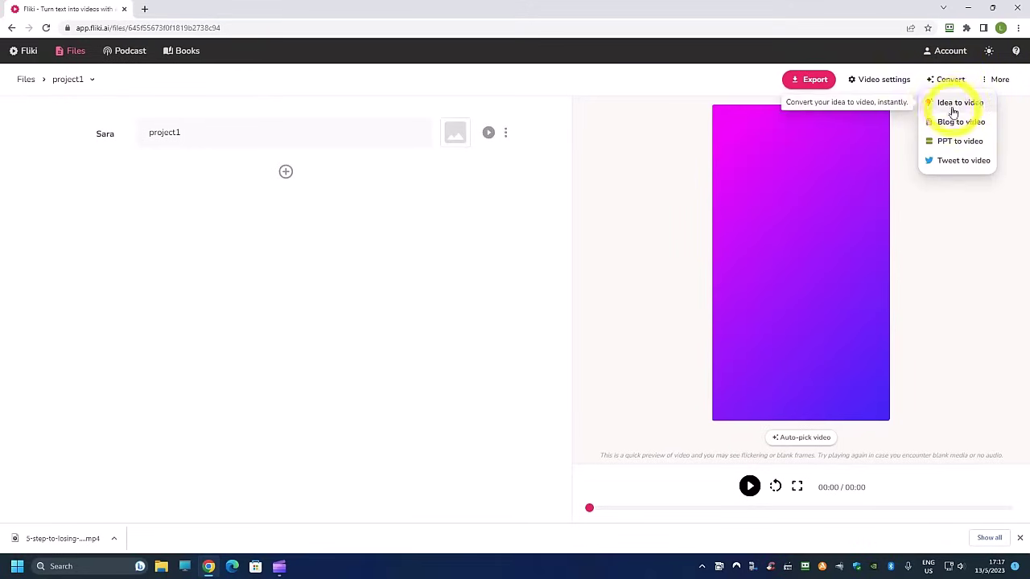
pyautogui.click(945, 105)
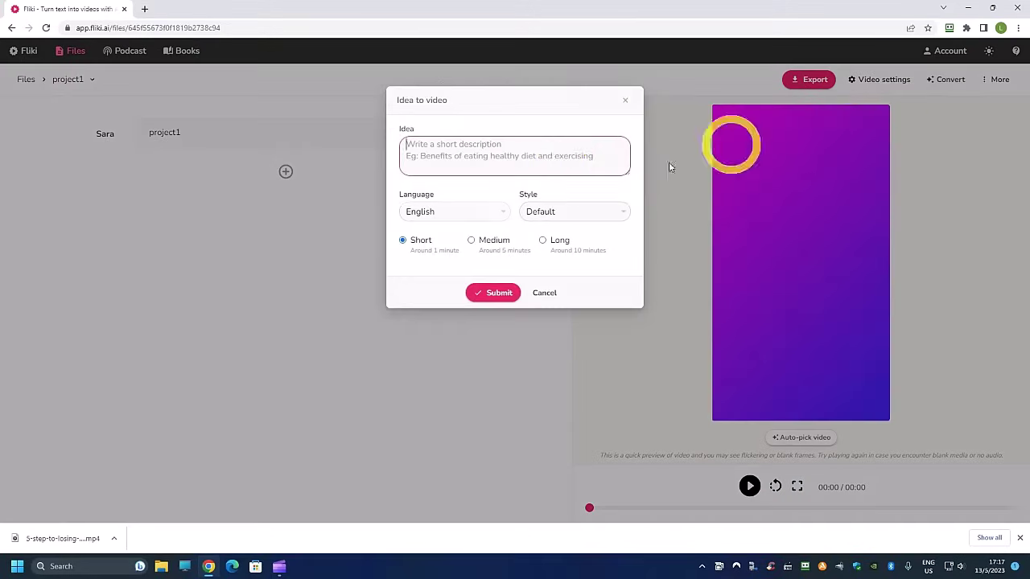
pyautogui.hotkey('ctrl', 'v')
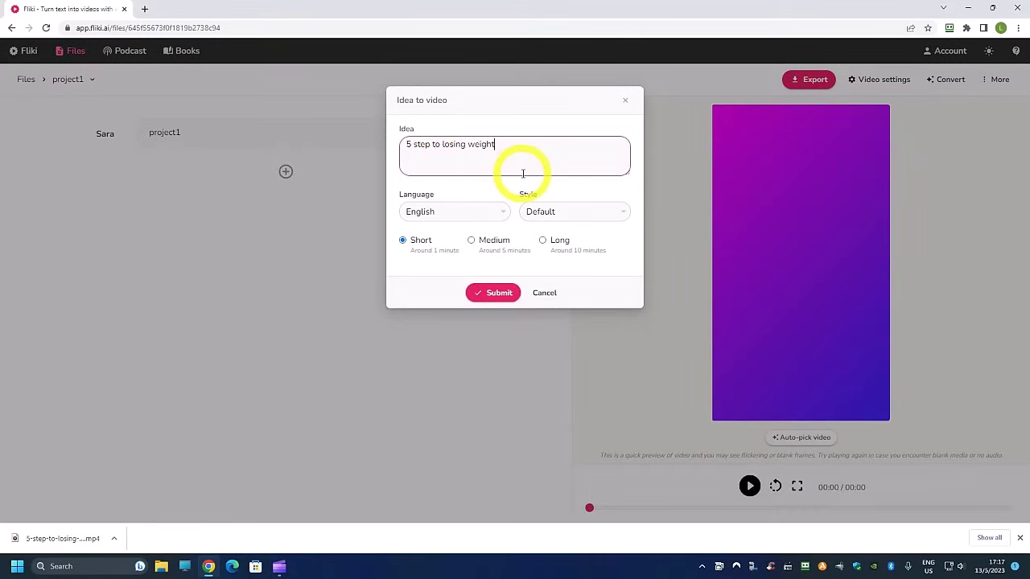
pyautogui.hotkey('shift', 'Home')
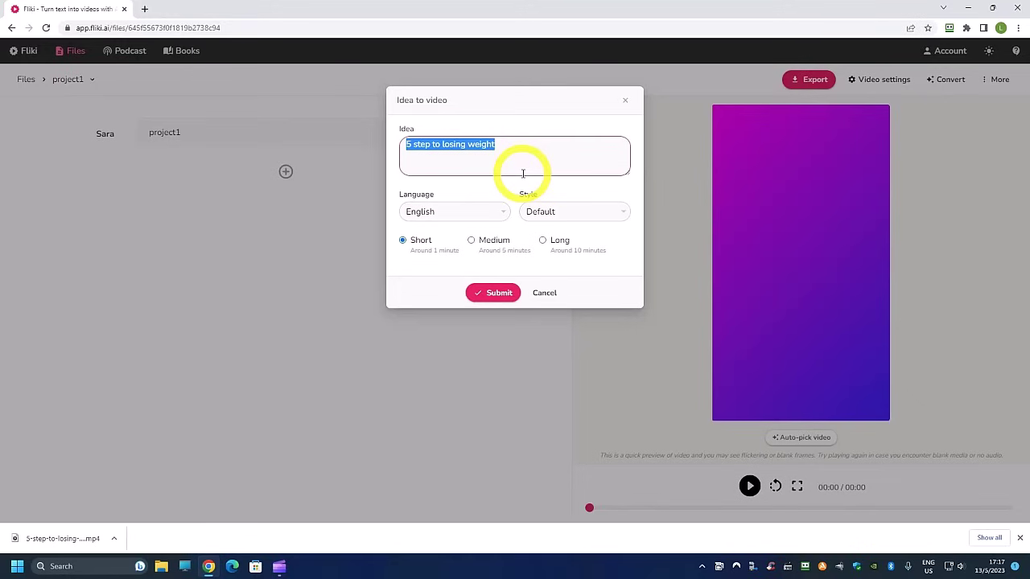
pyautogui.write('H')
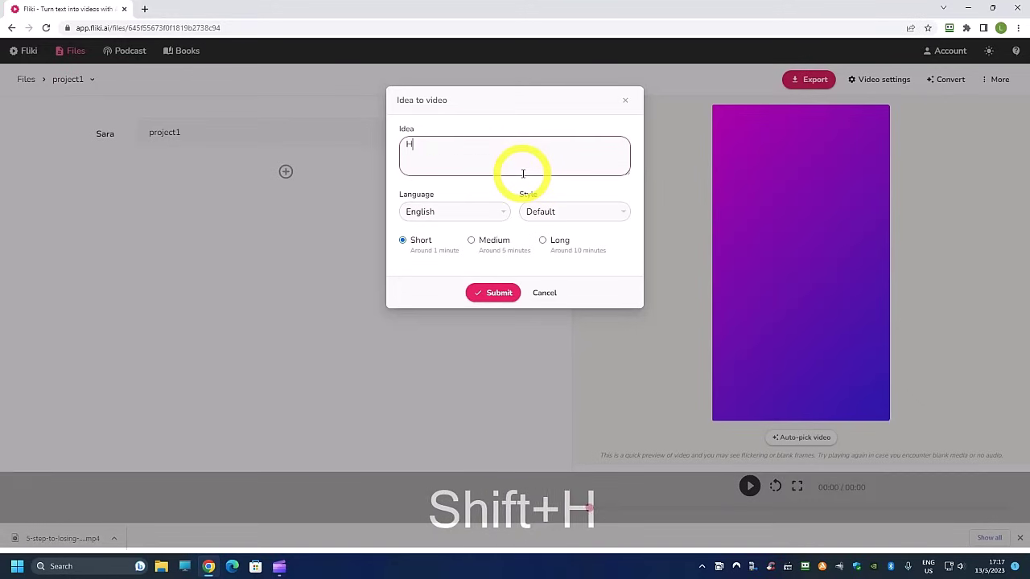
pyautogui.write('ow to Lose ')
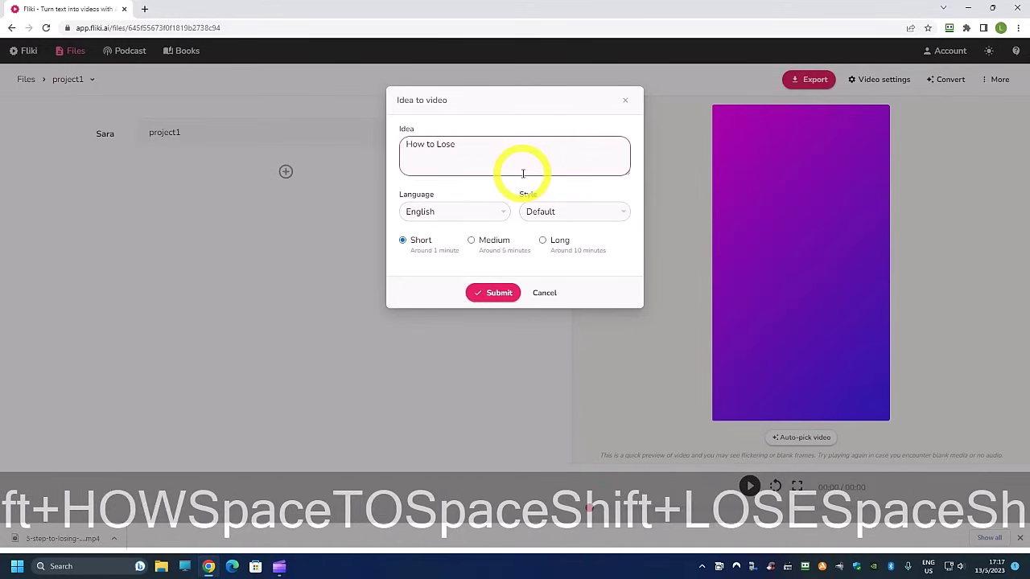
pyautogui.write('Weight ')
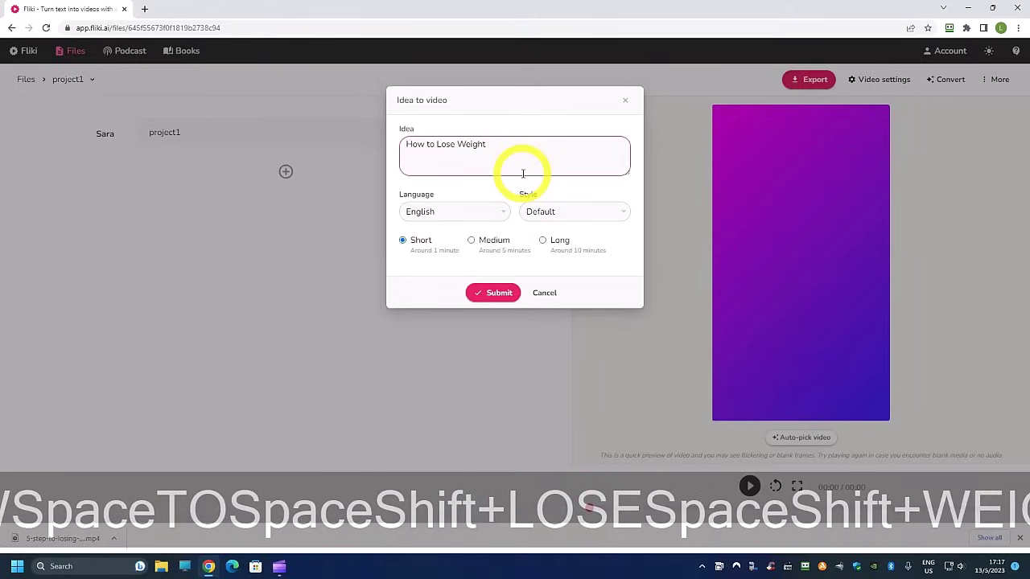
pyautogui.write('Easily')
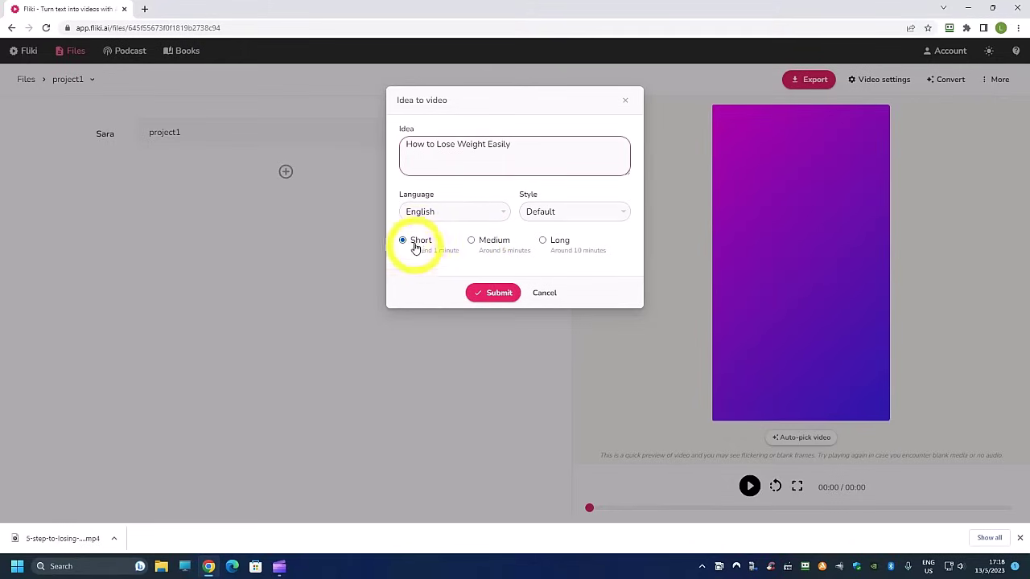
pyautogui.click(502, 296)
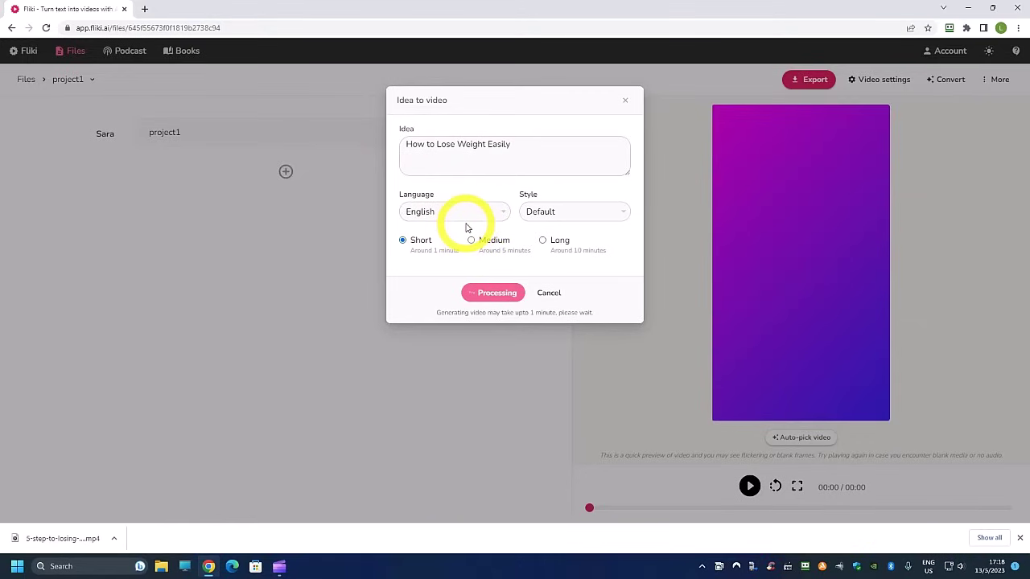
pyautogui.click(426, 150)
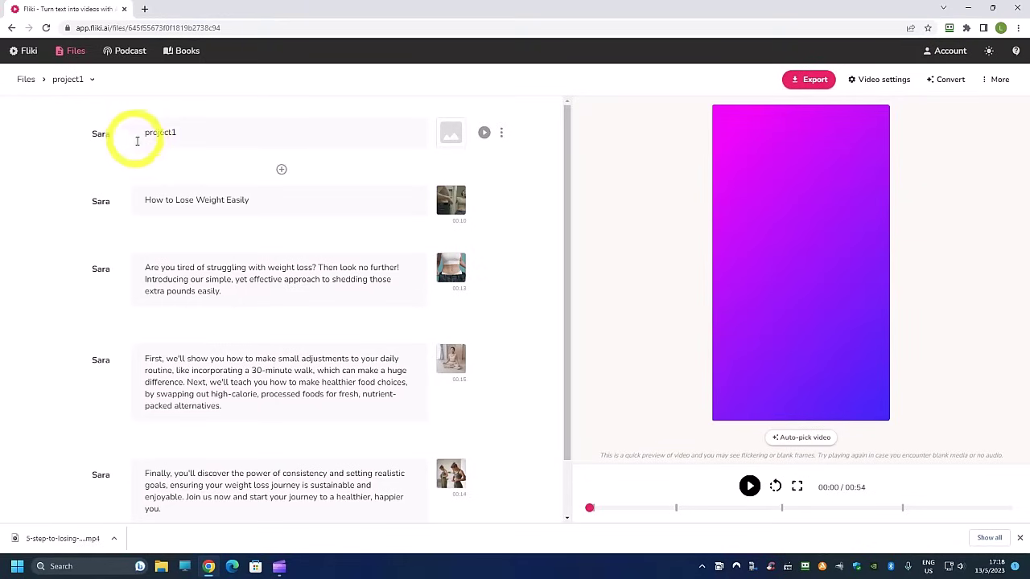
# Delete the empty first section, then open stock media choices for the 'How to Lose Weight Easily' scene.
pyautogui.click(501, 137)
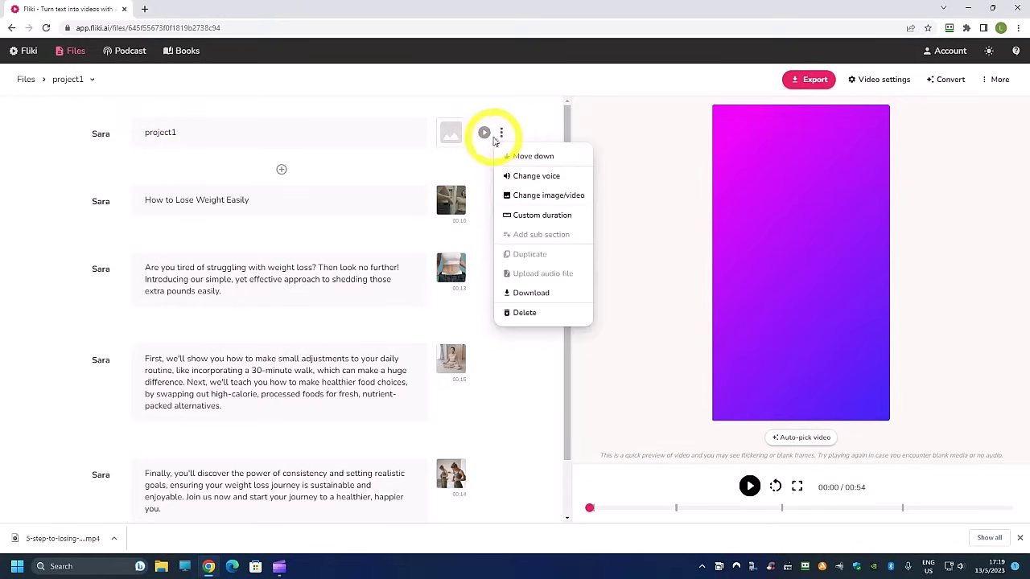
pyautogui.click(523, 311)
pyautogui.click(565, 89)
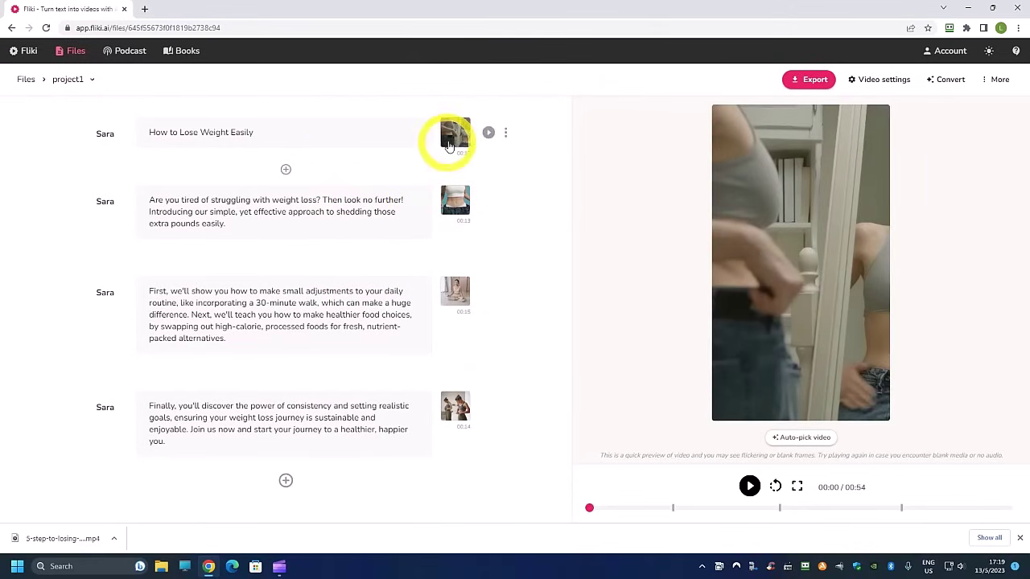
pyautogui.click(172, 140)
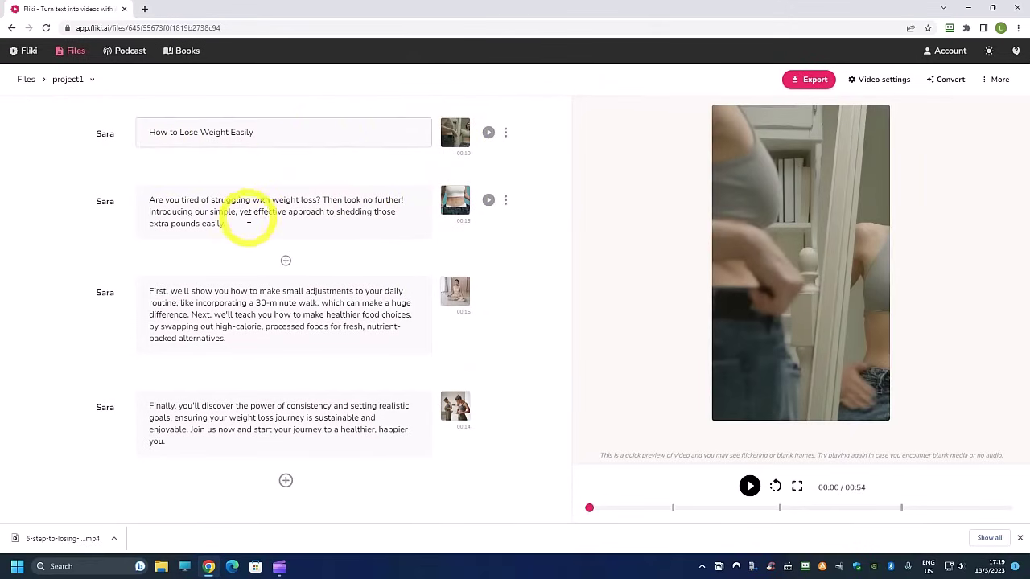
pyautogui.click(454, 135)
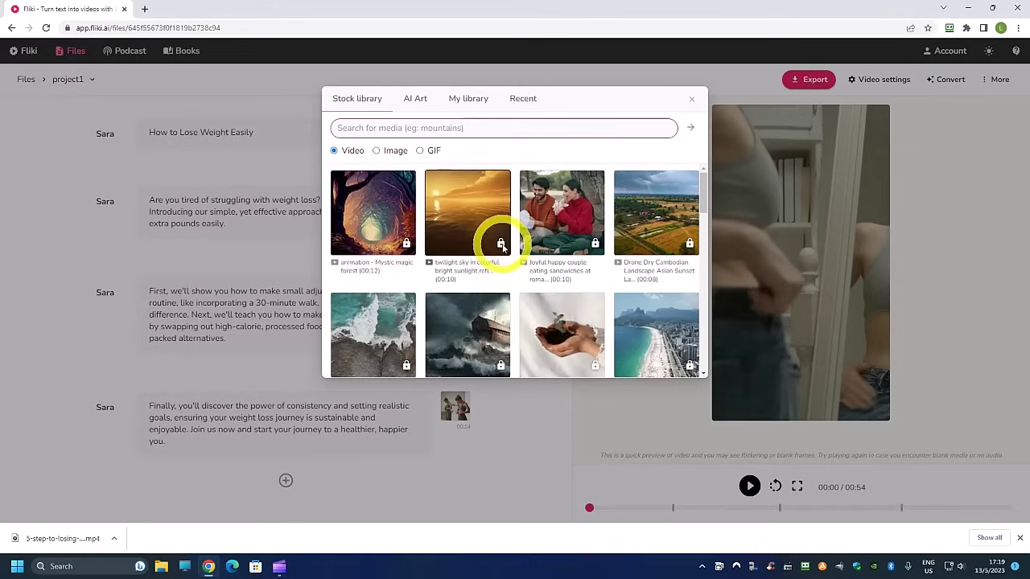
# Browse stock clips searched for 'weight loss', then close the picker and play the video preview.
pyautogui.scroll(-3, 563, 244)
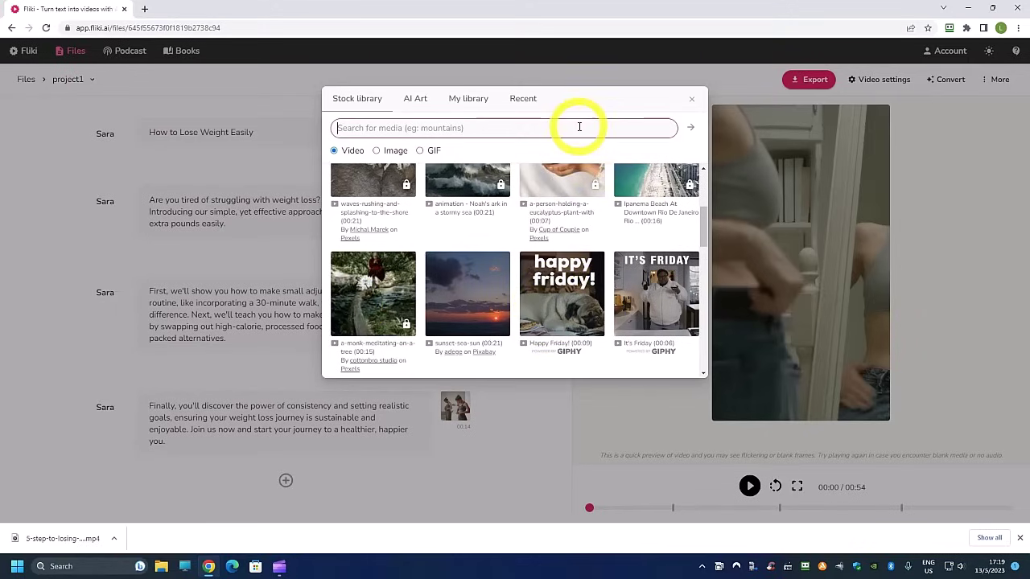
pyautogui.write('w')
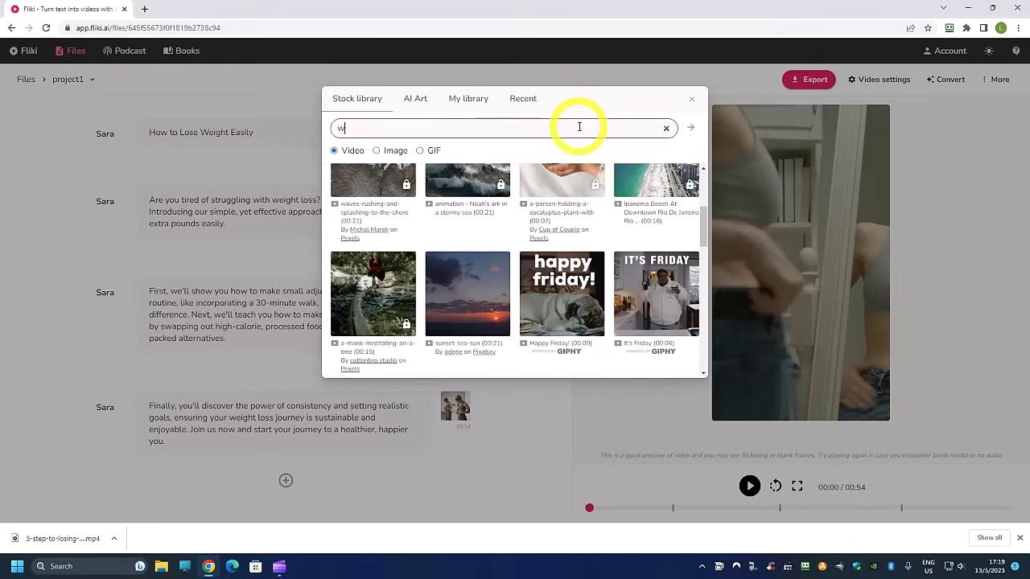
pyautogui.write('eight loss')
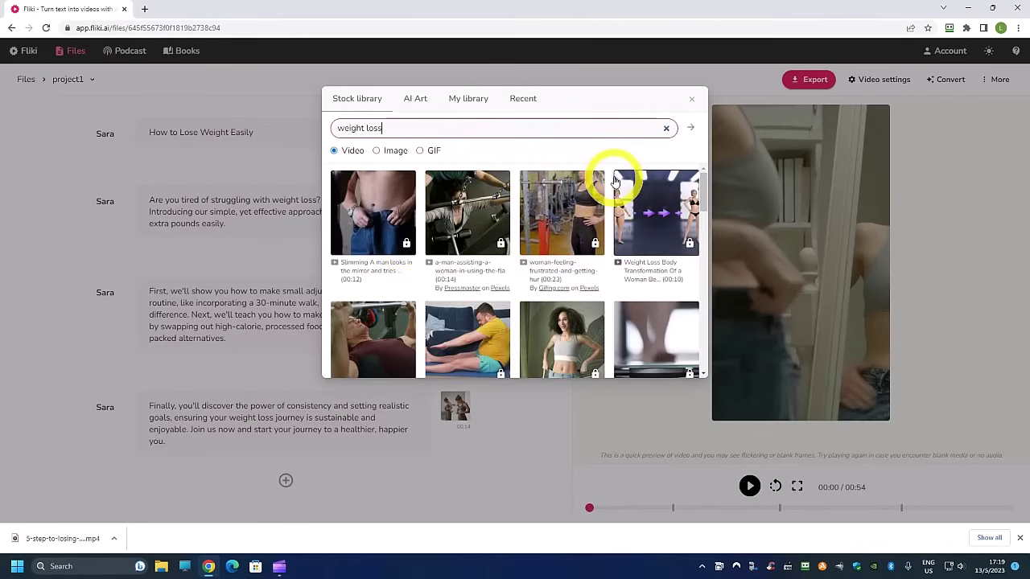
pyautogui.click(691, 99)
pyautogui.click(746, 492)
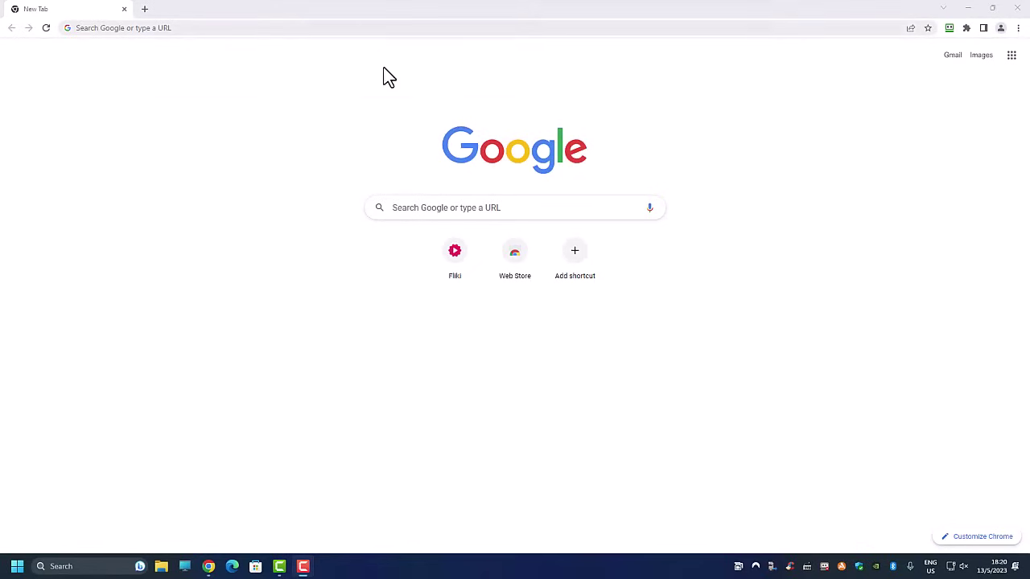
# Open fliki.ai from the Fliki shortcut on Chrome's New Tab page.
pyautogui.click(454, 268)
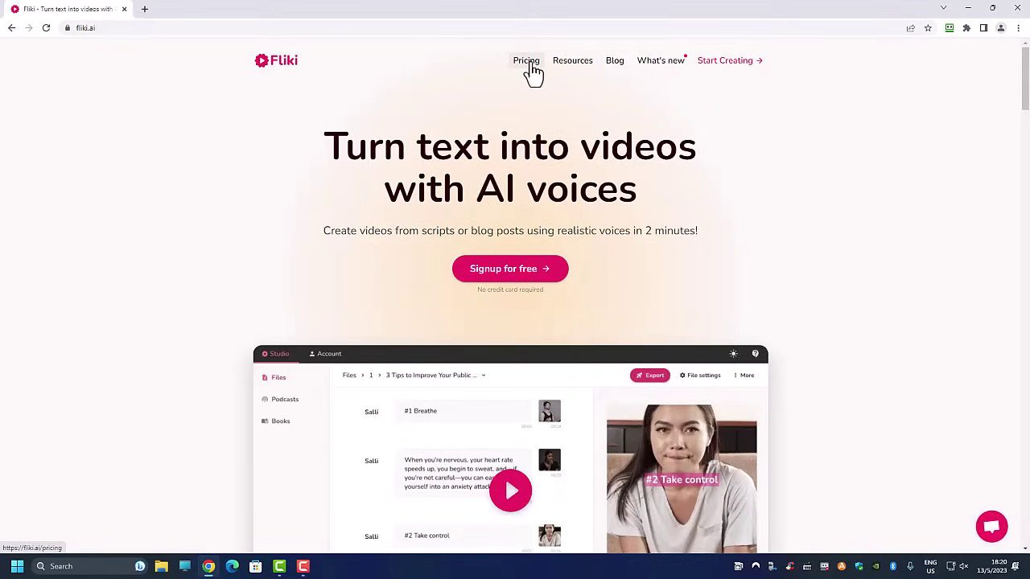
# View Fliki's pricing with monthly billing: Basic $8, Standard $28, Premium $88.
pyautogui.click(528, 65)
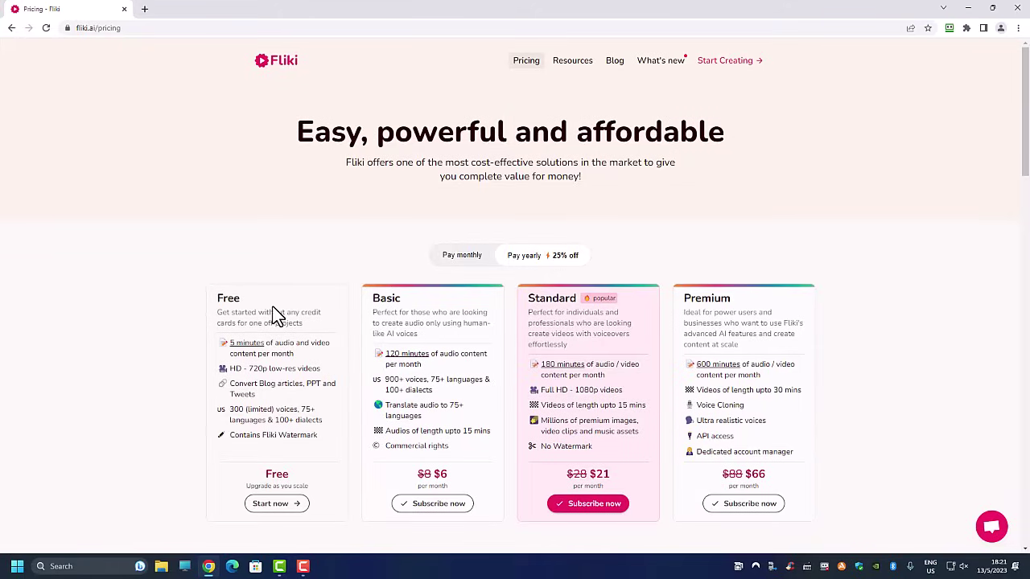
pyautogui.click(456, 257)
pyautogui.scroll(-3, 593, 483)
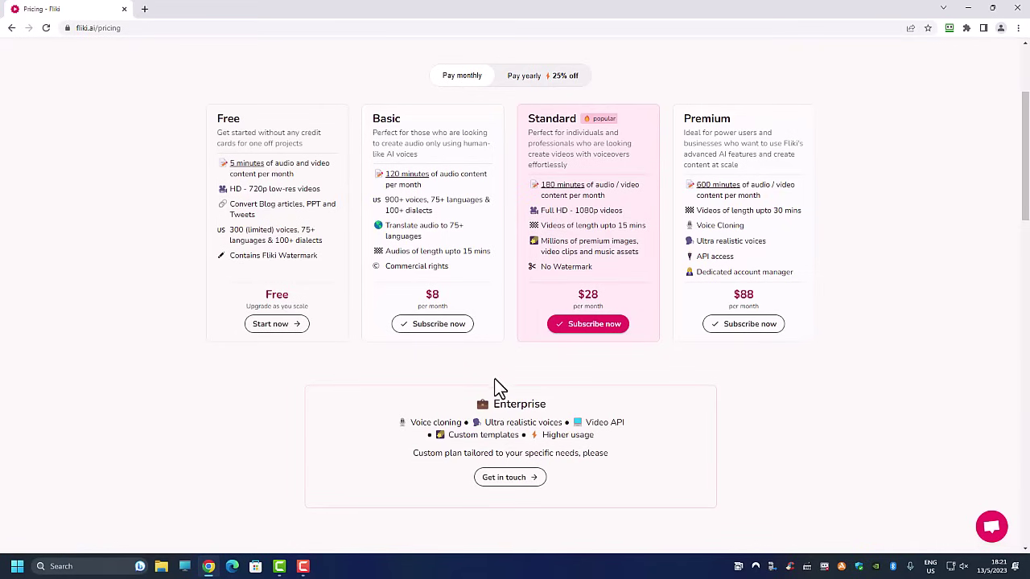
pyautogui.scroll(2, 503, 380)
pyautogui.scroll(1, 531, 359)
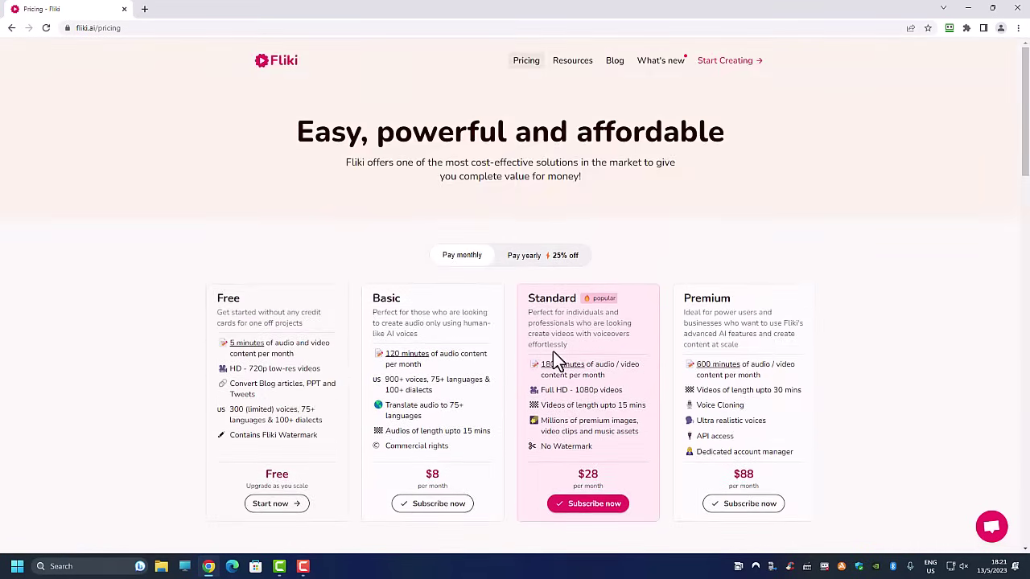